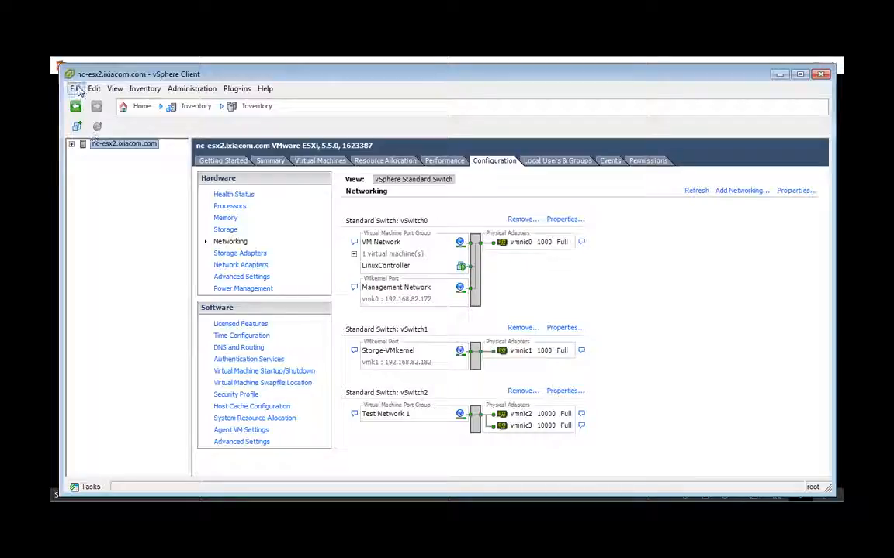
# - Start Deploy OVF Template with the BreakingPoint_vController_1.0.0.193.ova source and advance to Name and Location
pyautogui.click(76, 89)
pyautogui.click(76, 89)
pyautogui.click(76, 89)
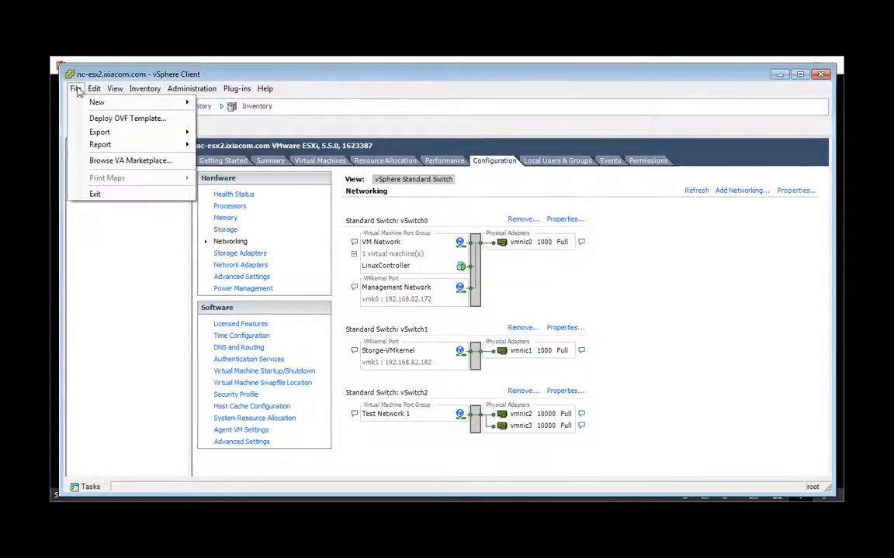
pyautogui.click(96, 119)
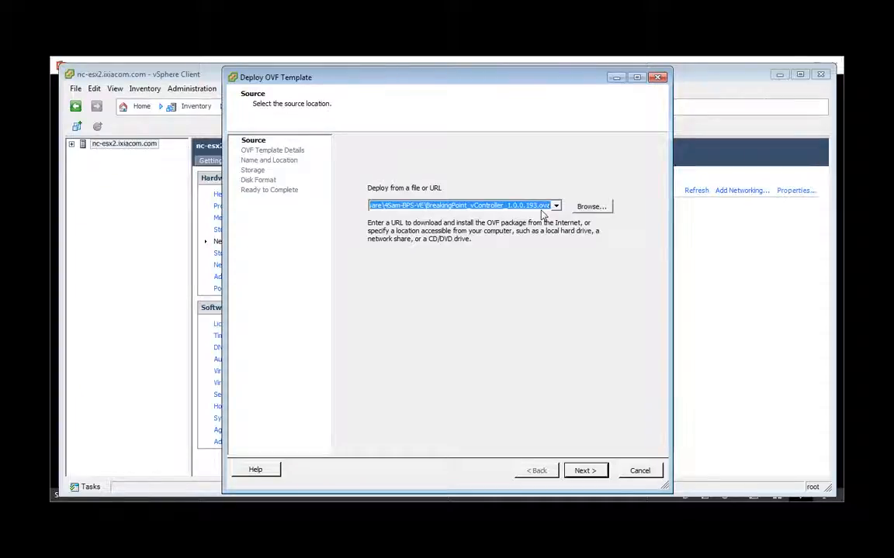
pyautogui.click(596, 472)
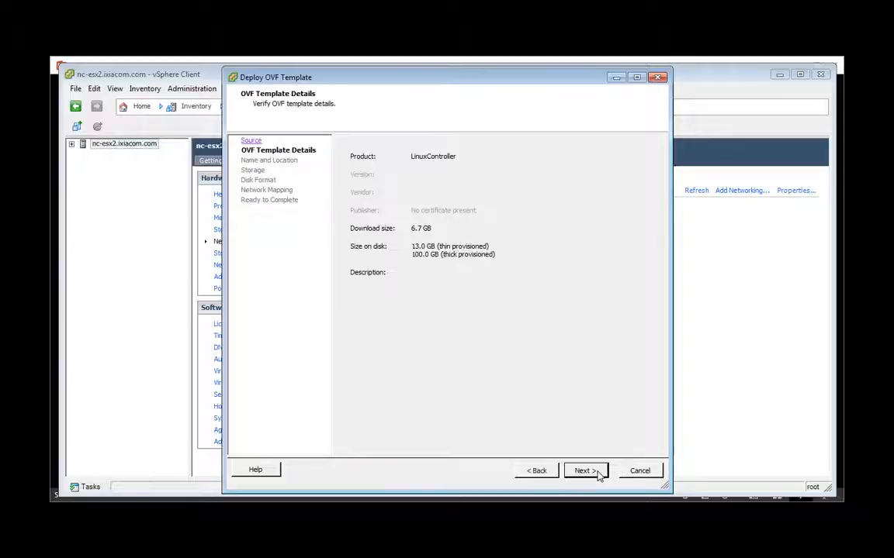
pyautogui.click(597, 471)
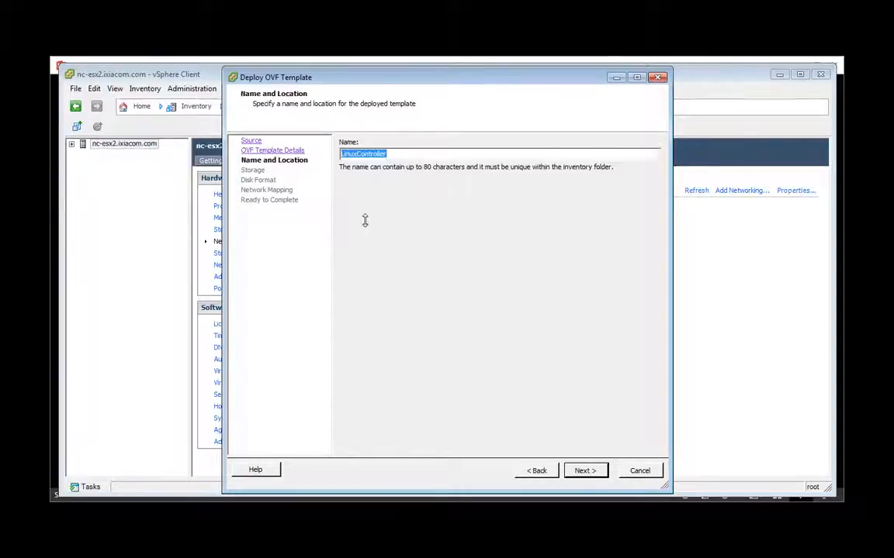
# - Rename the VM from LinuxController to LinuxController1 and place its files on Local-datastore
pyautogui.click(391, 155)
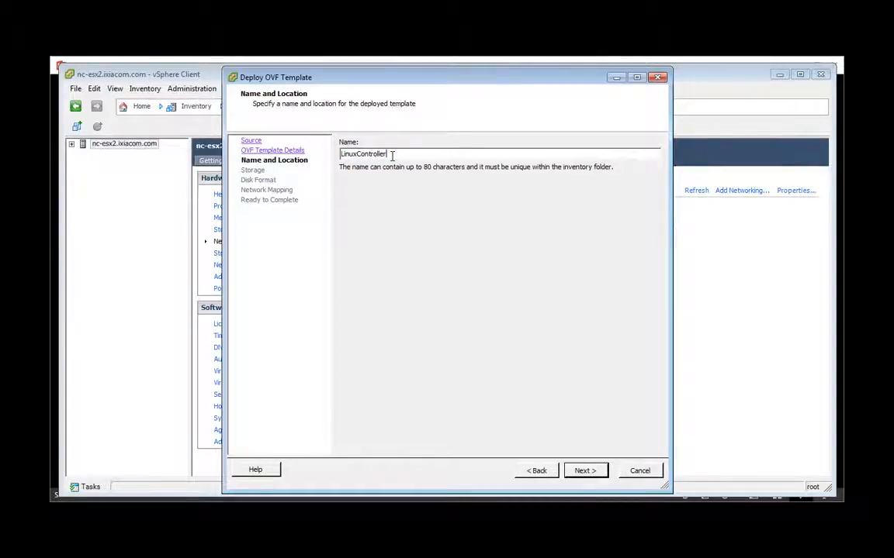
pyautogui.write('1')
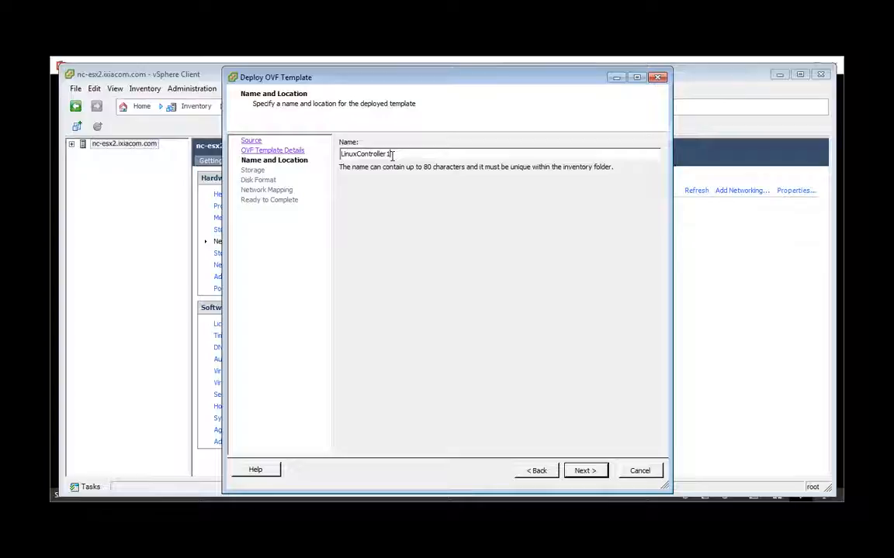
pyautogui.click(584, 470)
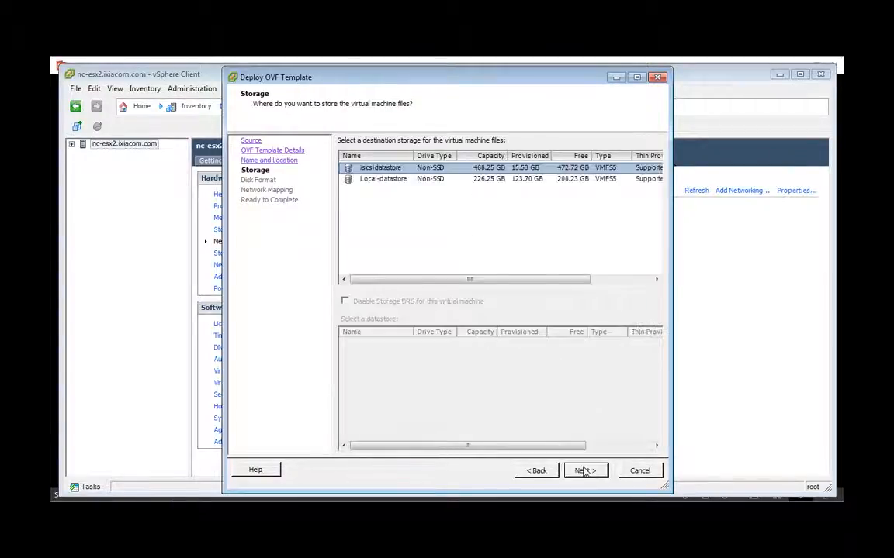
pyautogui.click(384, 180)
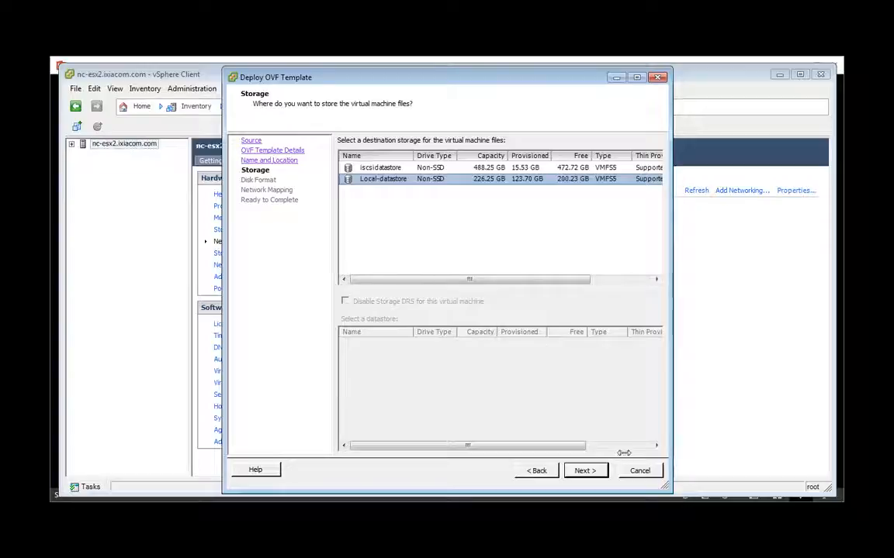
pyautogui.click(588, 469)
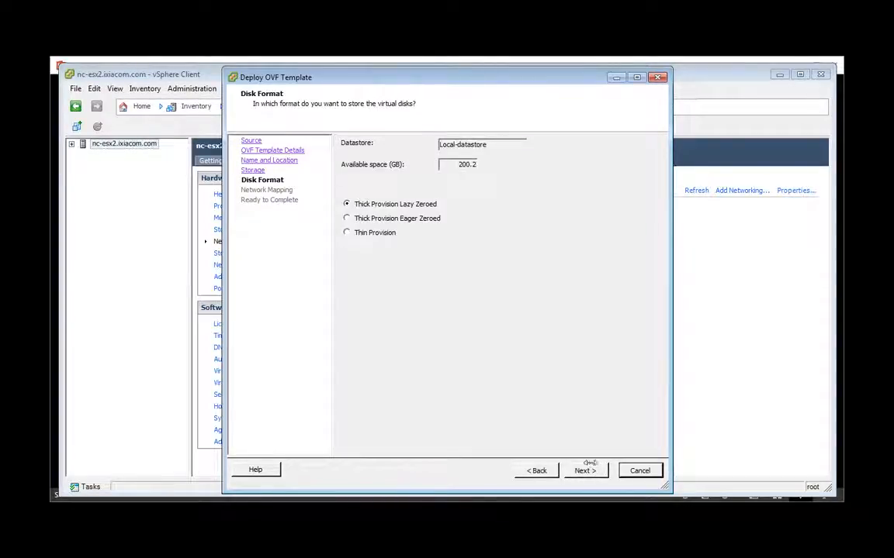
# - Choose Thin Provision for the disks and accept the VM Network to VM Network mapping
pyautogui.click(361, 232)
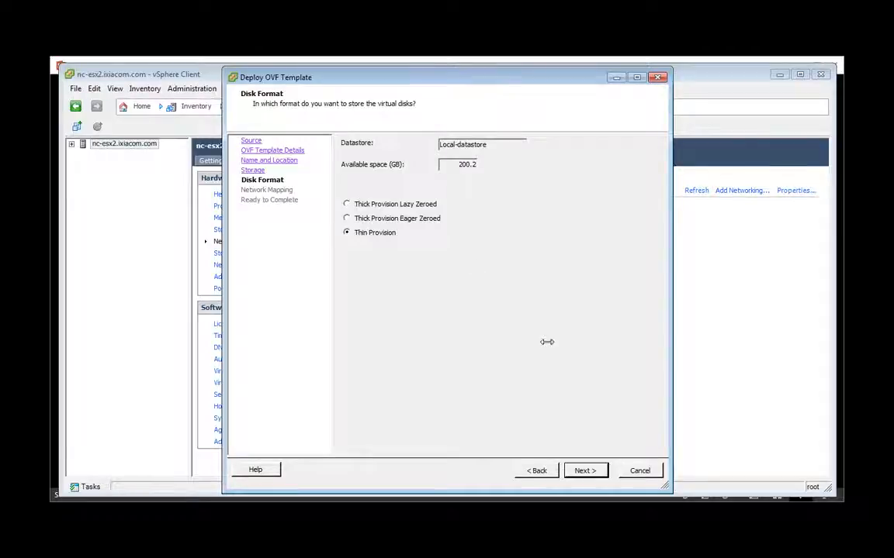
pyautogui.click(585, 472)
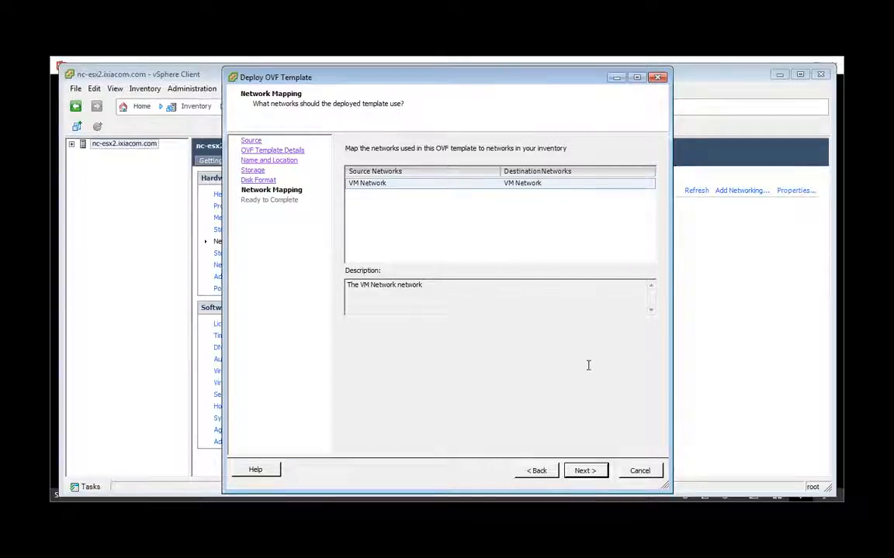
pyautogui.click(598, 471)
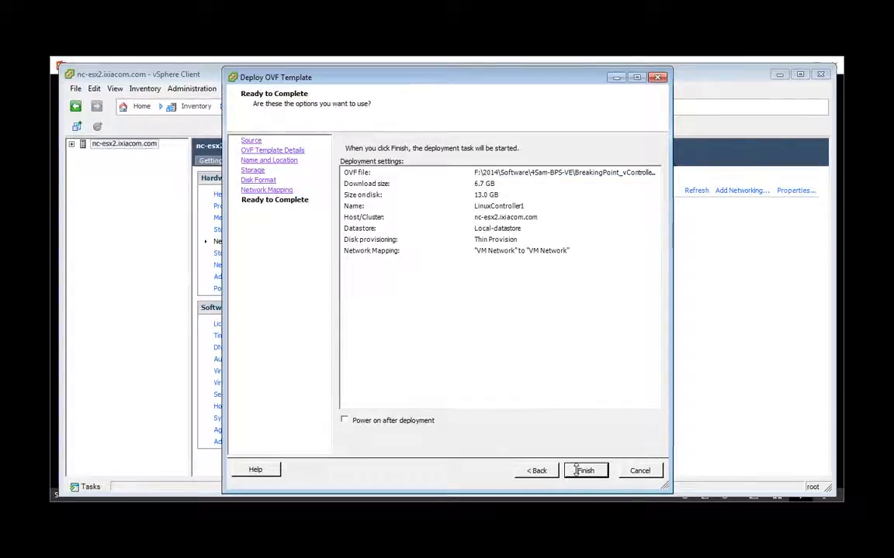
# - Enable Power on after deployment and let the LinuxController deployment complete
pyautogui.click(344, 420)
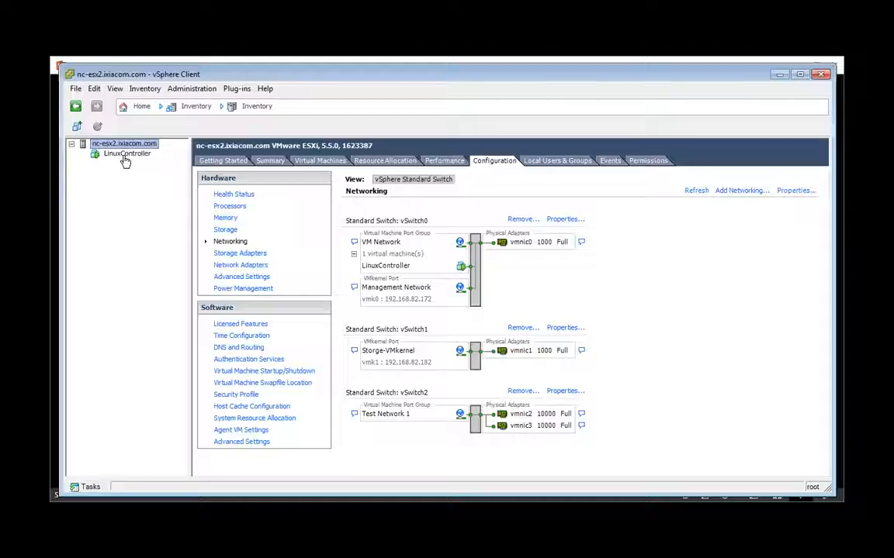
# - Open LinuxController's console and log in as admin with the account password
pyautogui.click(124, 155)
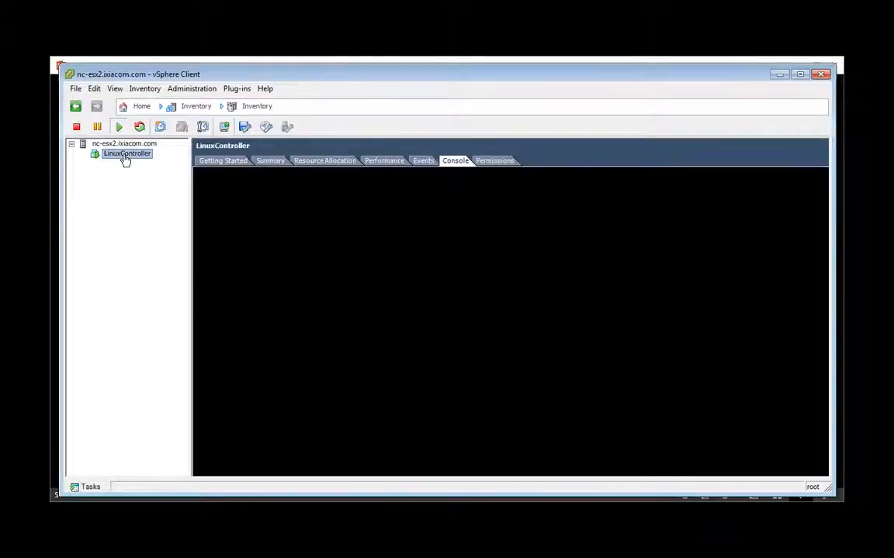
pyautogui.click(477, 262)
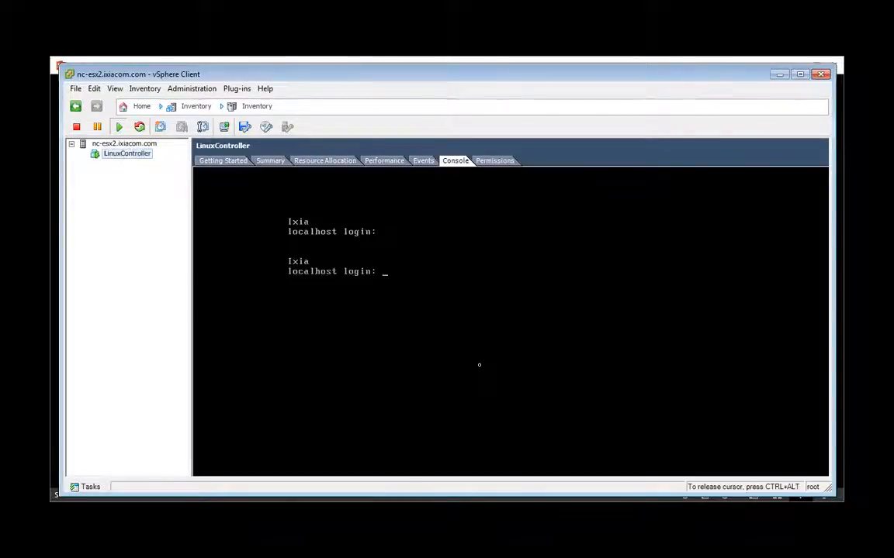
pyautogui.write('admin')
pyautogui.press('Return')
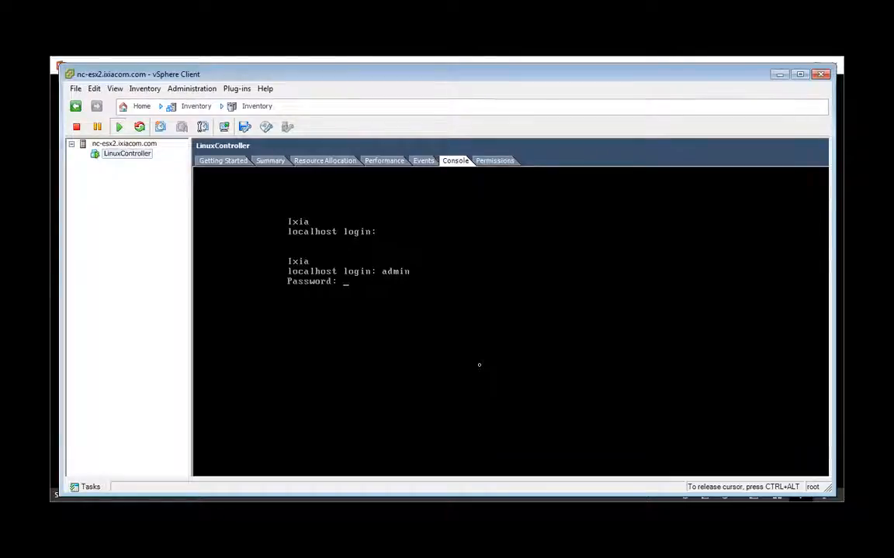
pyautogui.press('Return')
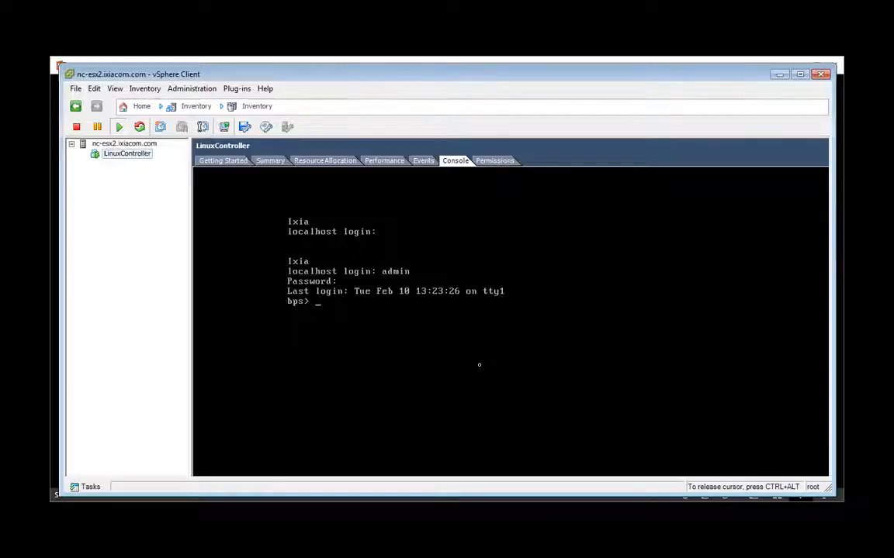
# - Run networkInfo to reveal IP 192.168.82.94, then release the console and open the browser's jump list
pyautogui.write('networkInfo')
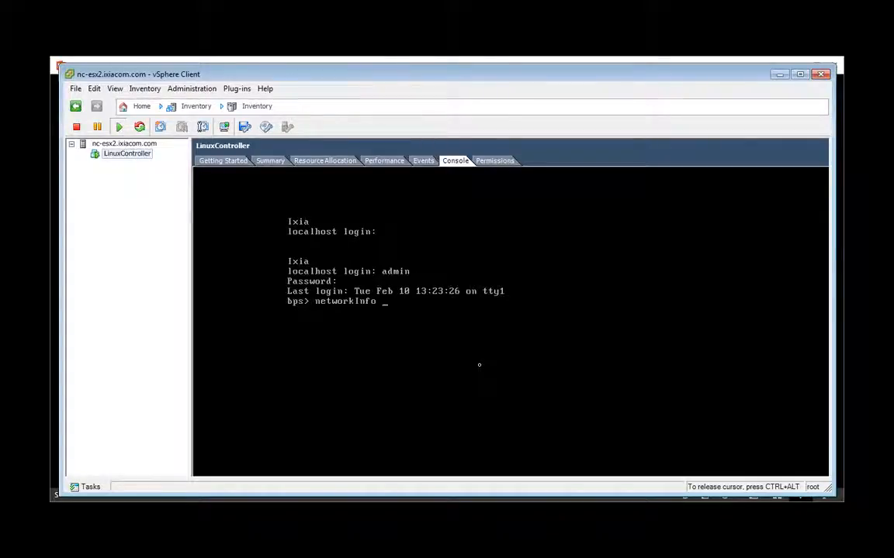
pyautogui.press('Return')
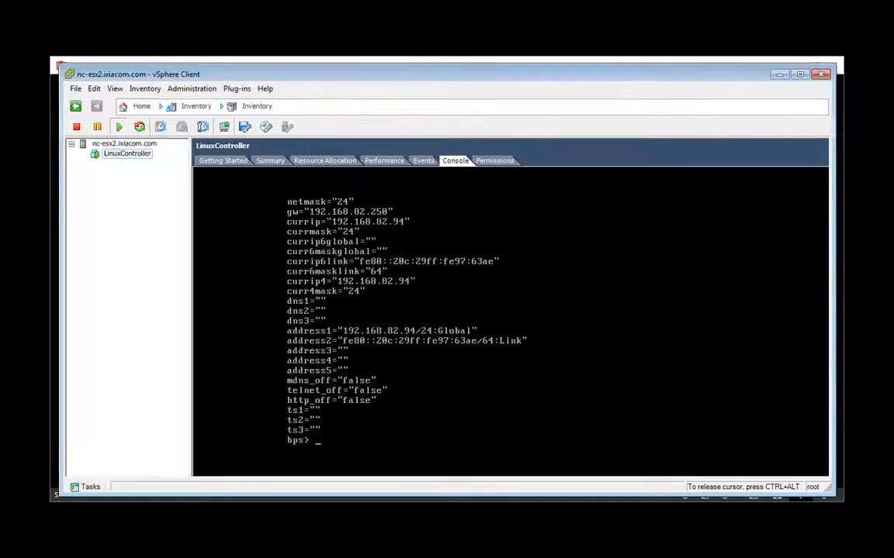
pyautogui.hotkey('ctrl', 'alt')
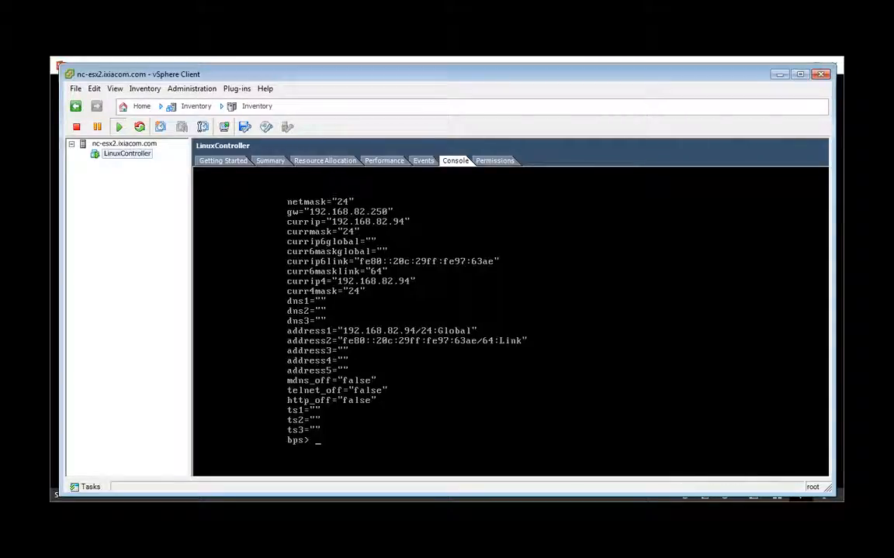
pyautogui.rightClick(226, 500)
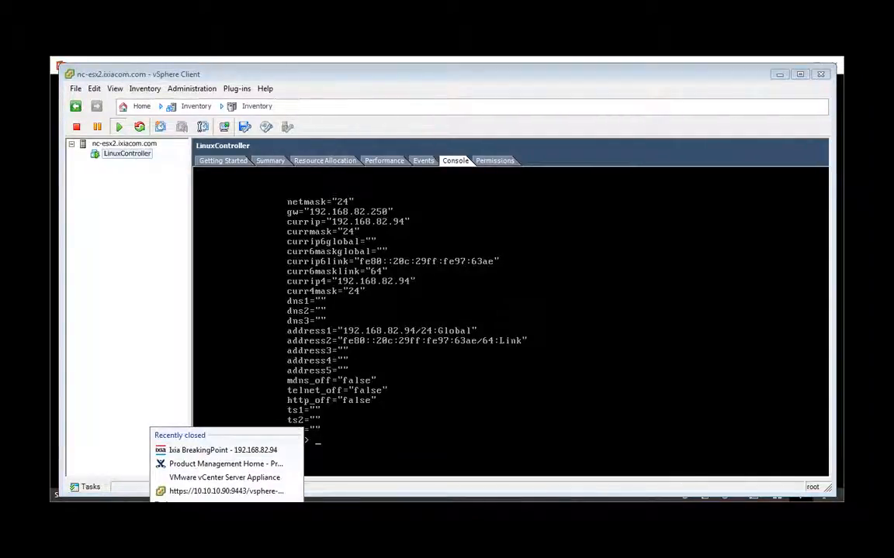
# - Open the Ixia BreakingPoint page at 192.168.82.94 and log in with the account credentials
pyautogui.click(233, 450)
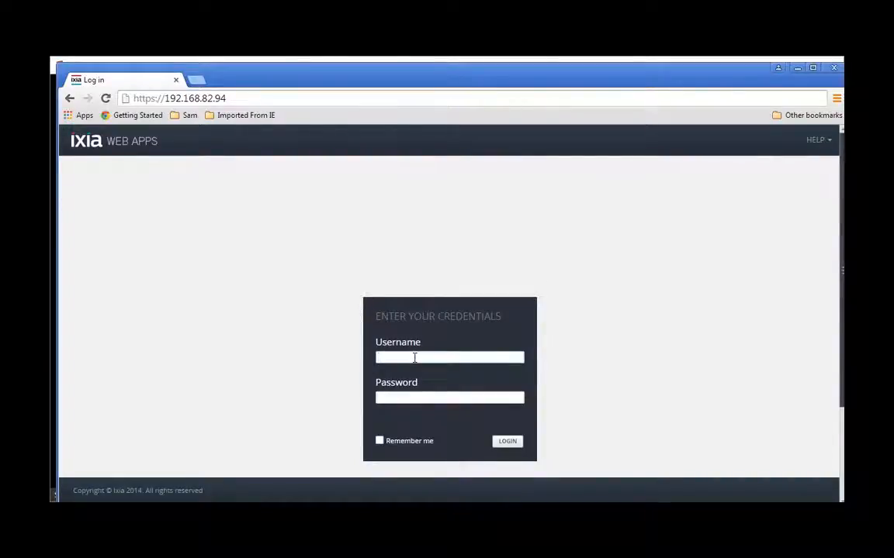
pyautogui.write('dm')
pyautogui.write('a')
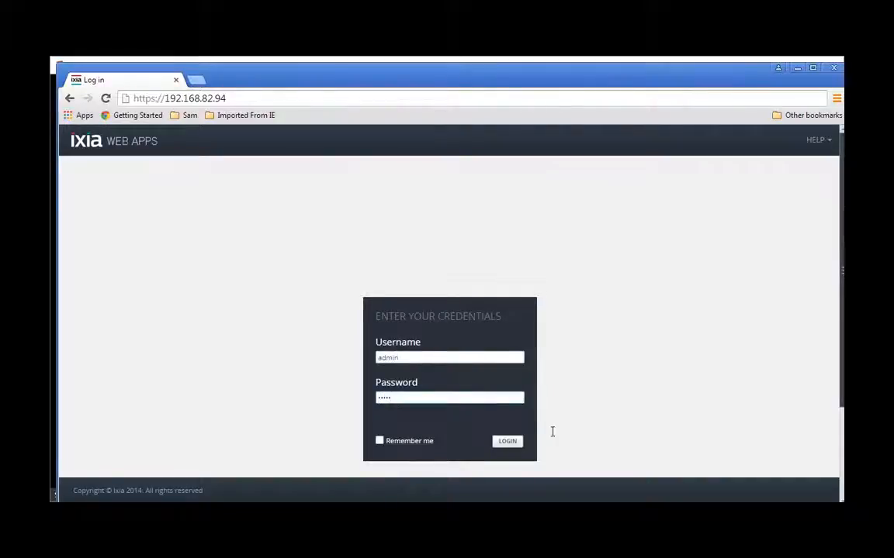
pyautogui.click(518, 442)
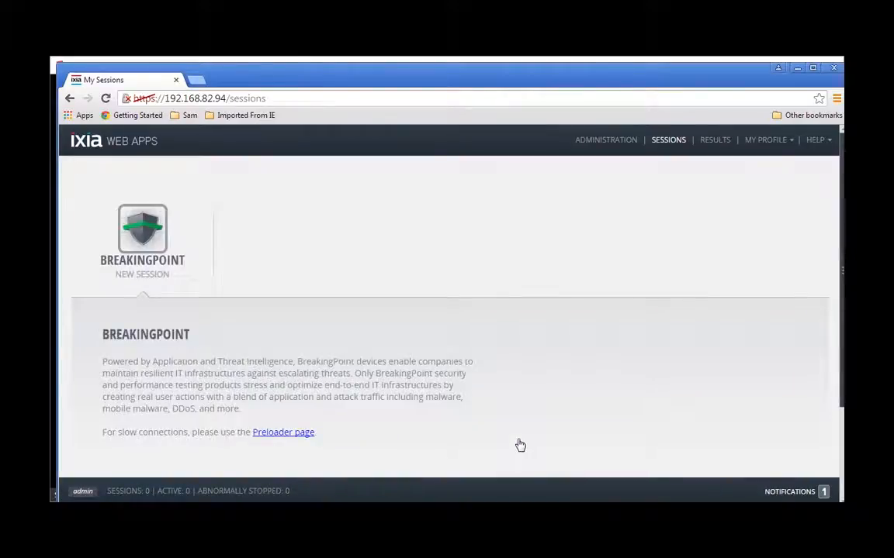
# - Go to Administration > VM Deployment and show the Create Virtual Blades view
pyautogui.click(609, 142)
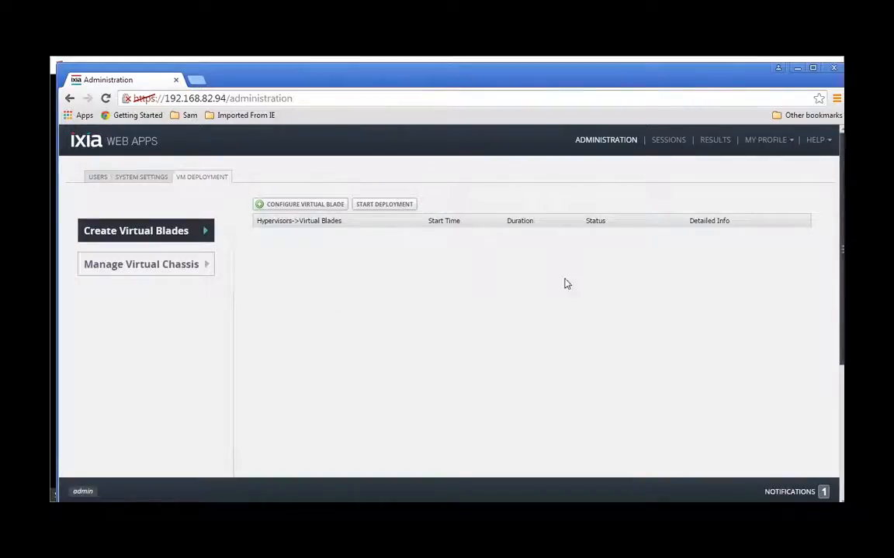
pyautogui.click(126, 268)
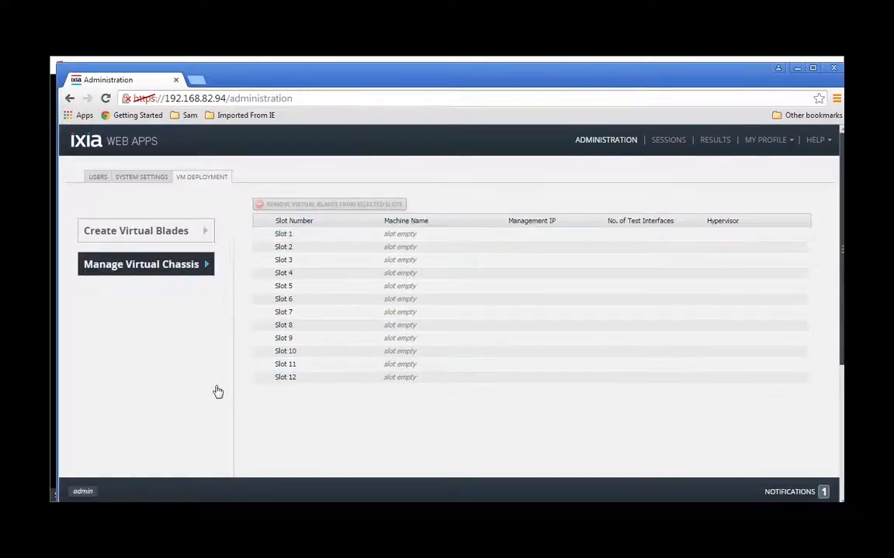
pyautogui.click(136, 233)
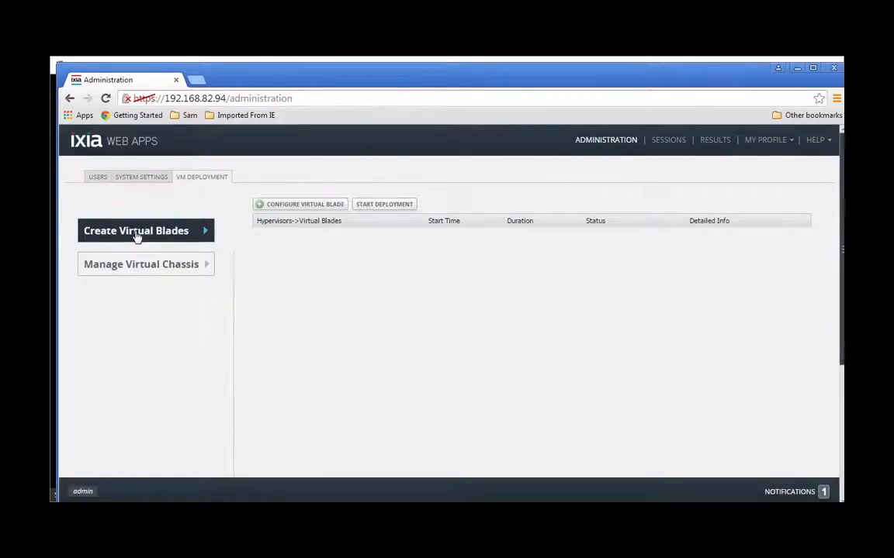
# - Configure a virtual blade, entering host nc-esx2.ixiacom.com's username and password, and connect to it
pyautogui.click(303, 206)
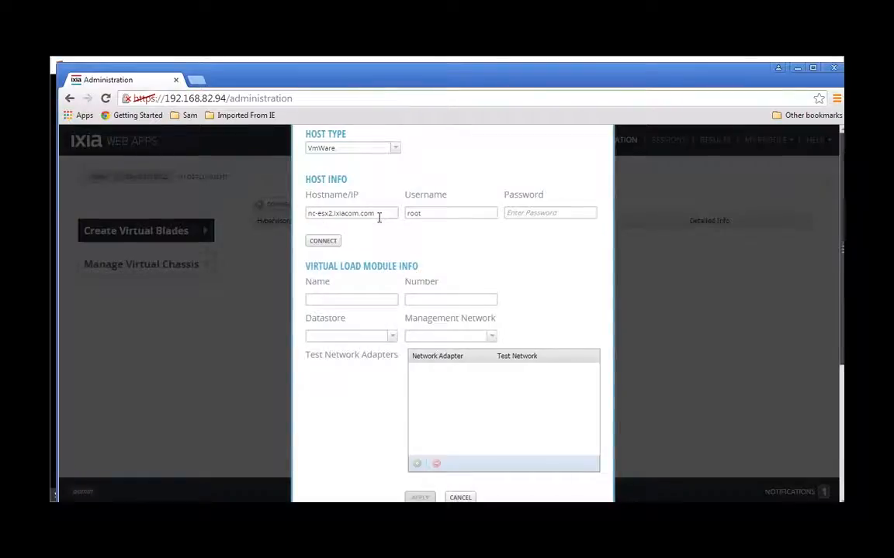
pyautogui.click(431, 211)
pyautogui.click(549, 214)
pyautogui.write('*****')
pyautogui.click(323, 242)
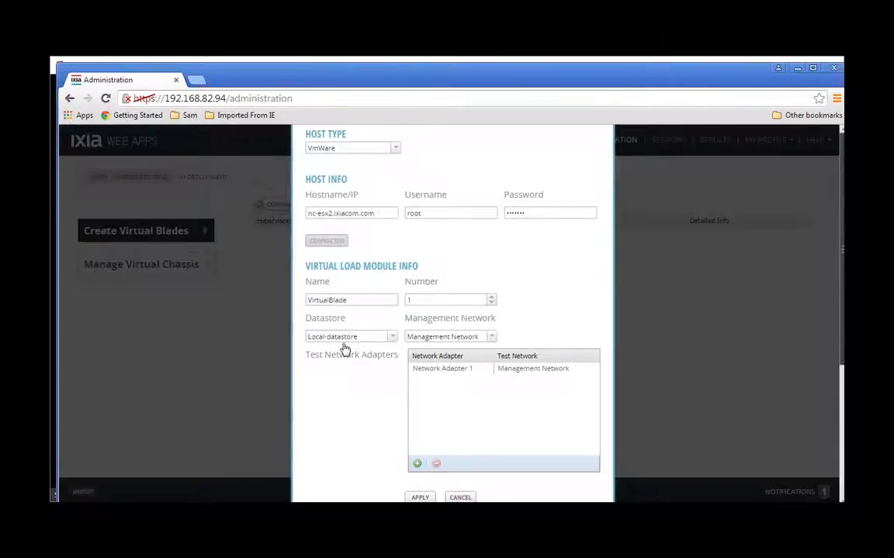
# - Set the management network to VM Network and add adapters to make four in total
pyautogui.click(492, 339)
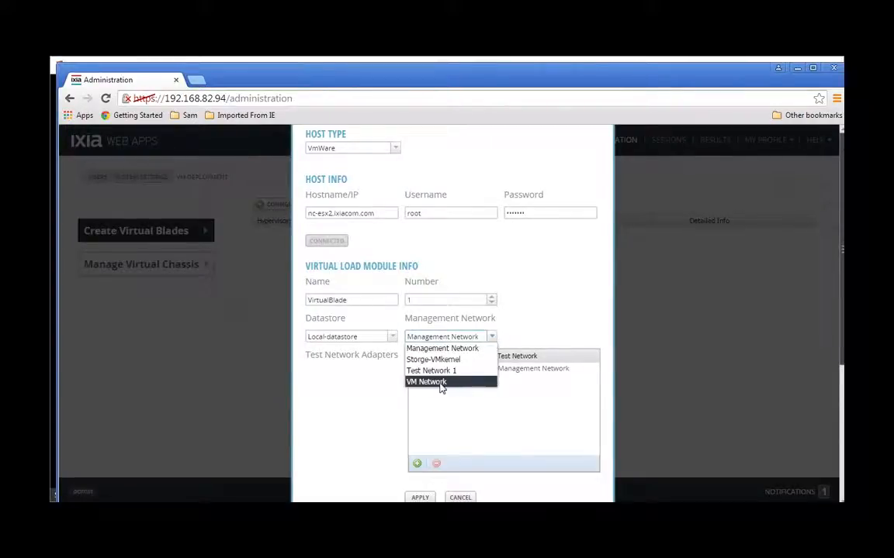
pyautogui.click(441, 382)
pyautogui.click(468, 377)
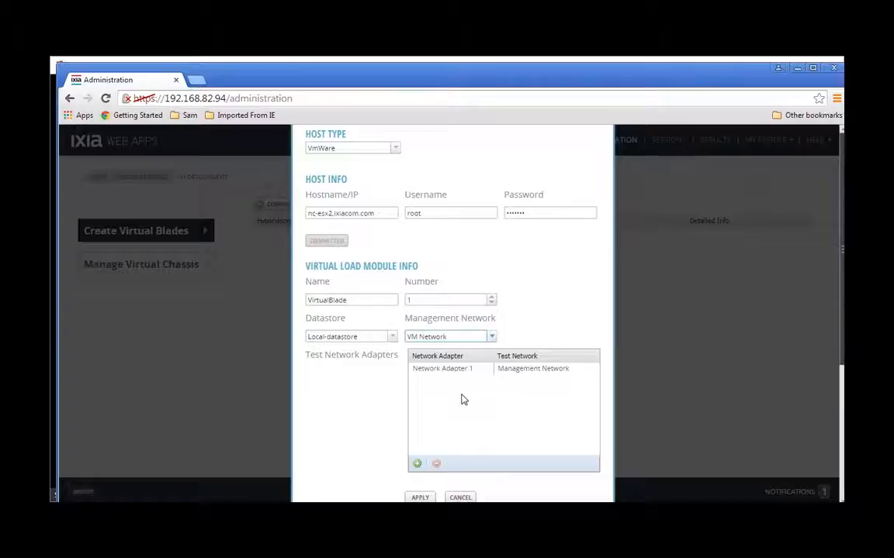
pyautogui.click(416, 464)
pyautogui.click(416, 464)
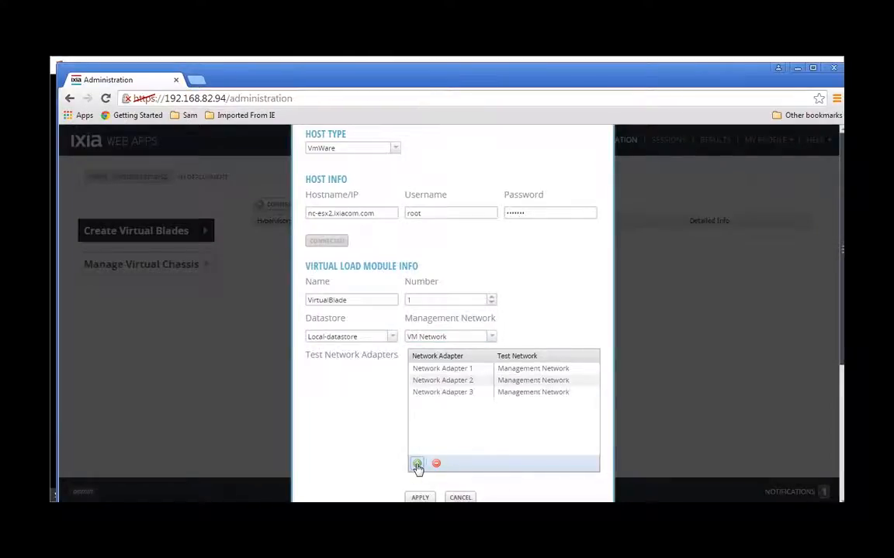
pyautogui.click(416, 463)
# - Assign Test Network 1 to Network Adapters 1, 2, 3 and 4
pyautogui.click(595, 374)
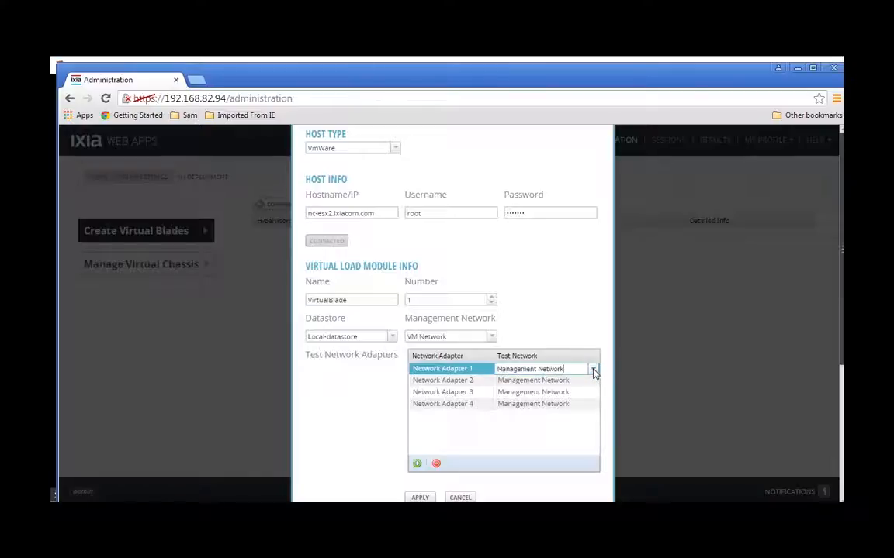
pyautogui.click(595, 373)
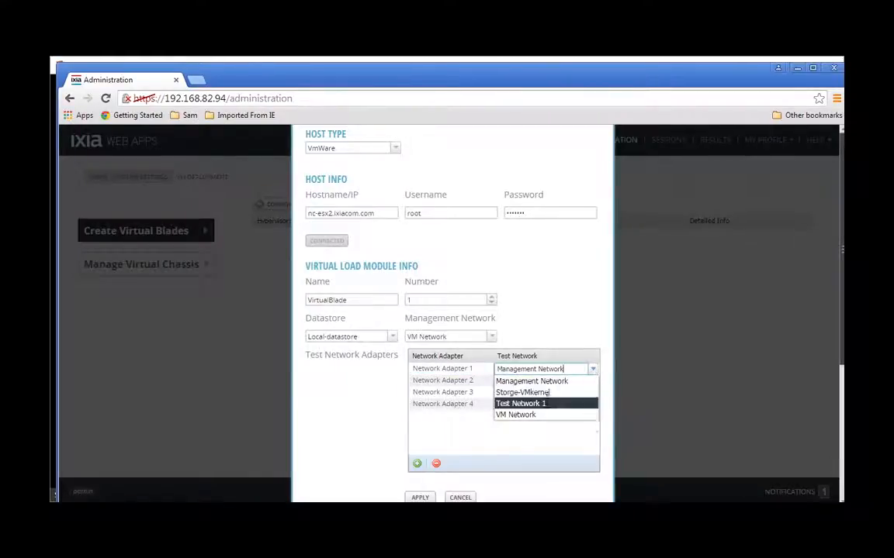
pyautogui.click(546, 405)
pyautogui.click(589, 385)
pyautogui.click(593, 386)
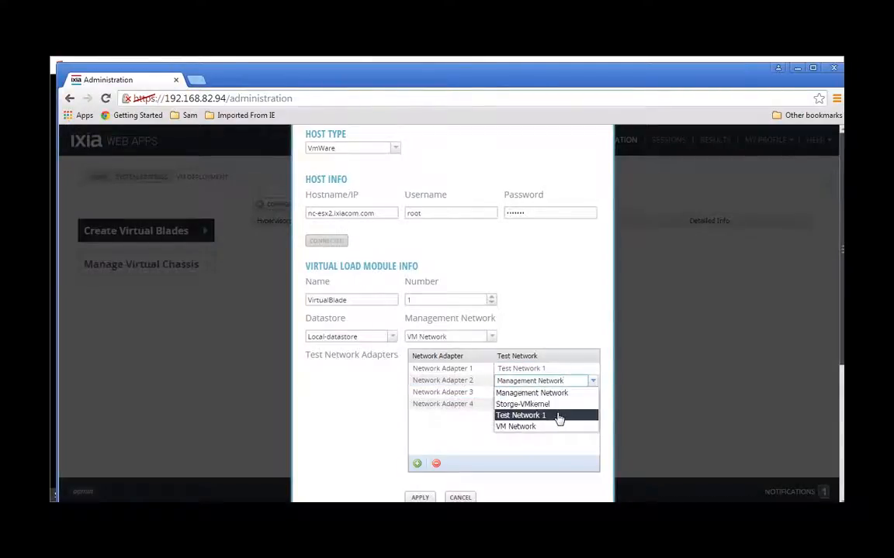
pyautogui.click(558, 416)
pyautogui.click(581, 394)
pyautogui.click(582, 396)
pyautogui.click(591, 394)
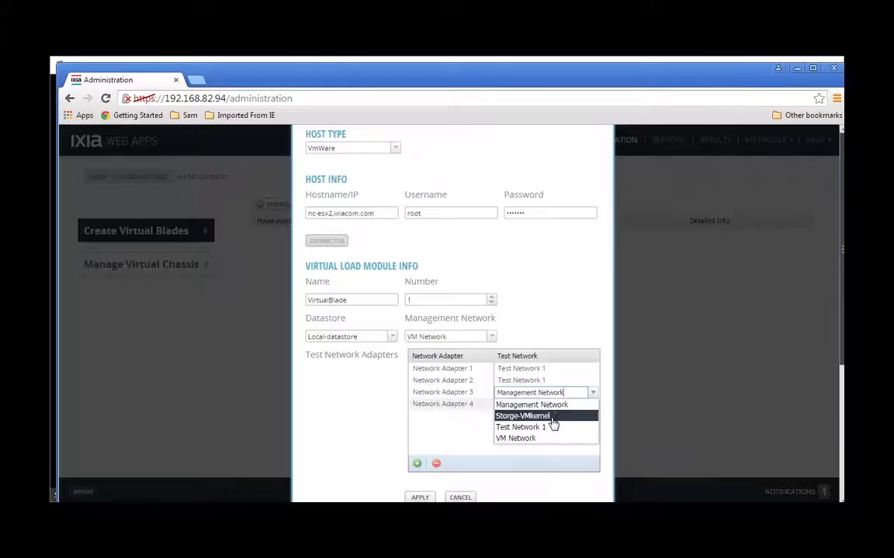
pyautogui.click(549, 428)
pyautogui.click(564, 405)
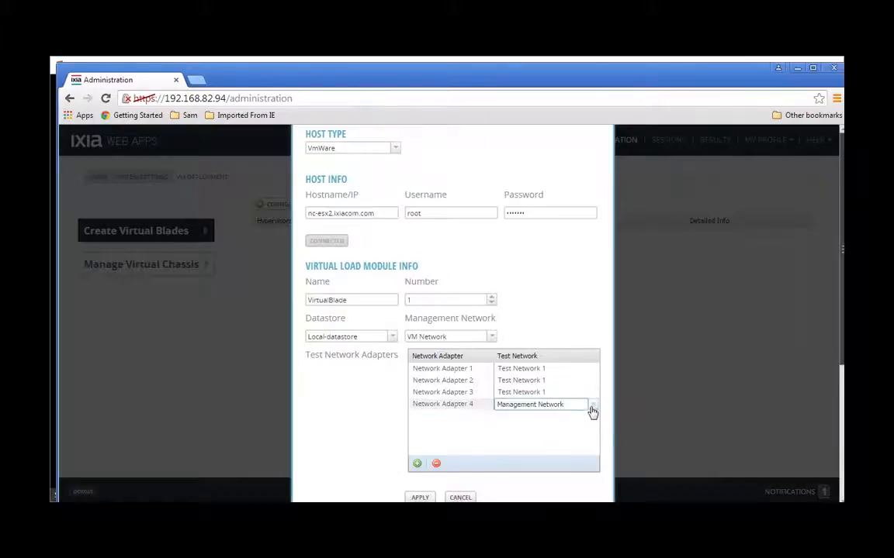
pyautogui.click(591, 405)
pyautogui.click(542, 439)
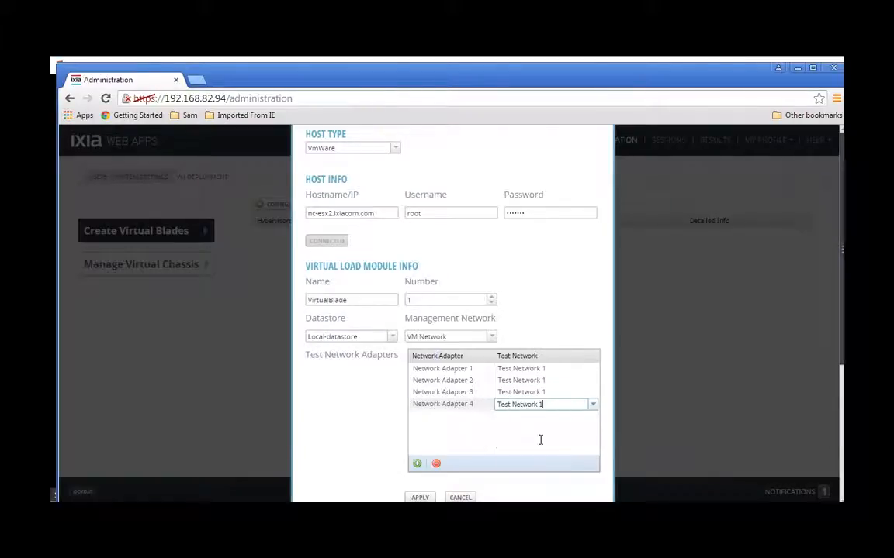
pyautogui.click(484, 440)
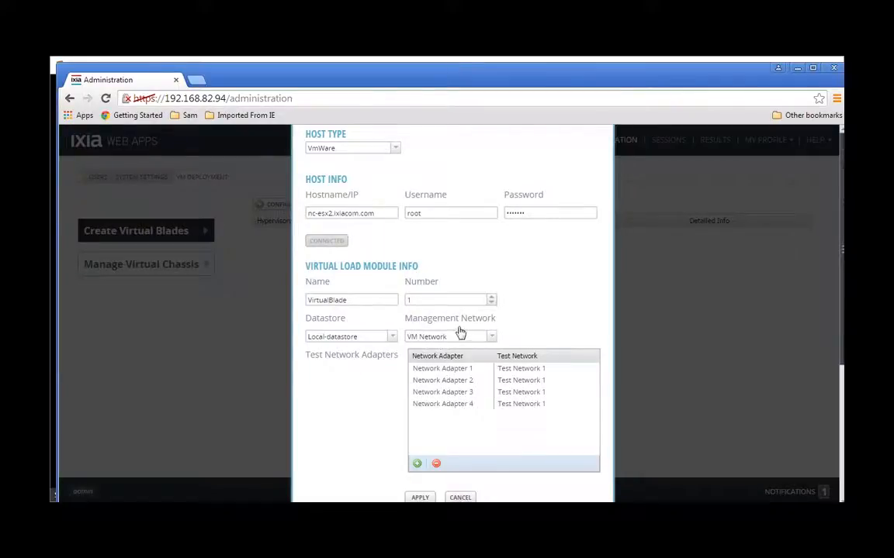
# - Apply the virtual blade configuration
pyautogui.click(454, 403)
pyautogui.click(462, 369)
pyautogui.click(456, 393)
pyautogui.click(418, 498)
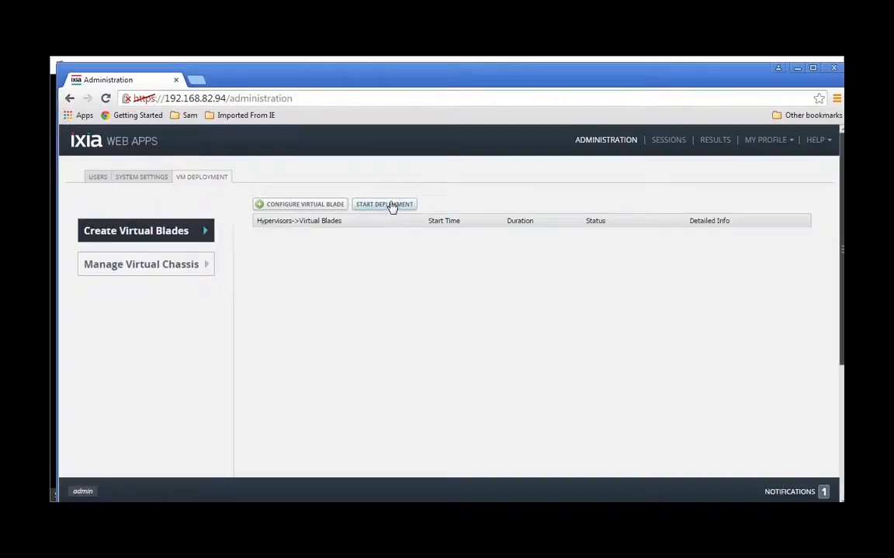
# - Deploy VirtualBlade01 to nc-esx2.ixiacom.com and confirm its discovered IP 192.168.82.98
pyautogui.click(392, 206)
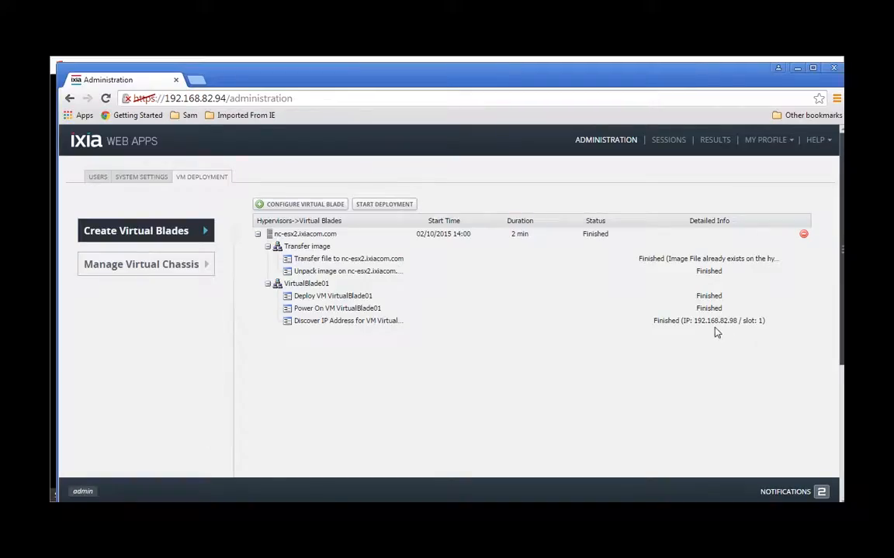
pyautogui.click(712, 326)
# - Show the virtual chassis slot list and select VirtualBlade01 in Slot 1
pyautogui.click(131, 266)
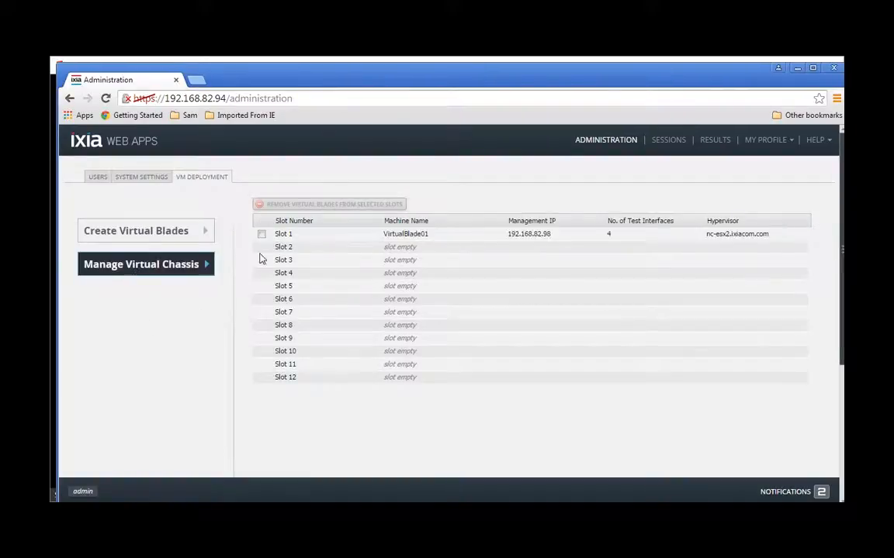
pyautogui.click(285, 236)
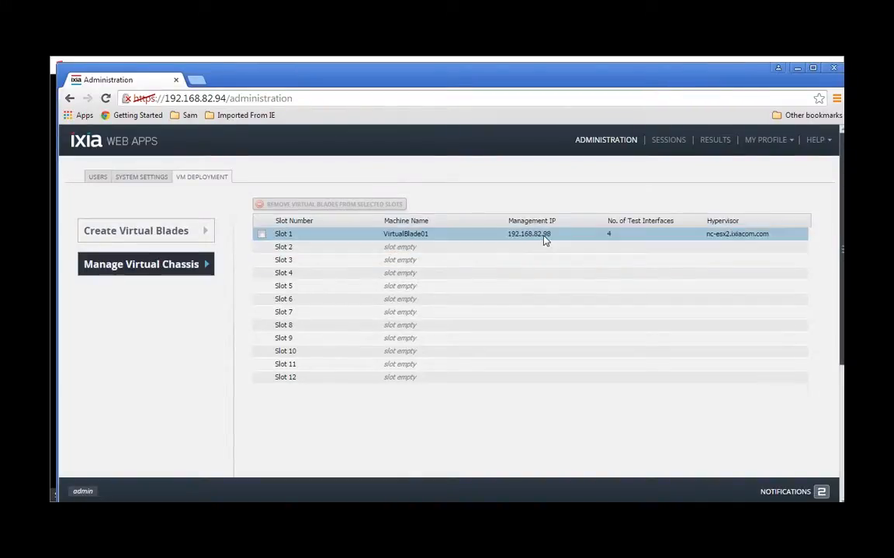
pyautogui.click(615, 246)
# - Start a new BreakingPoint session and check the Slot 1 blade's four ports in Device Status
pyautogui.click(668, 142)
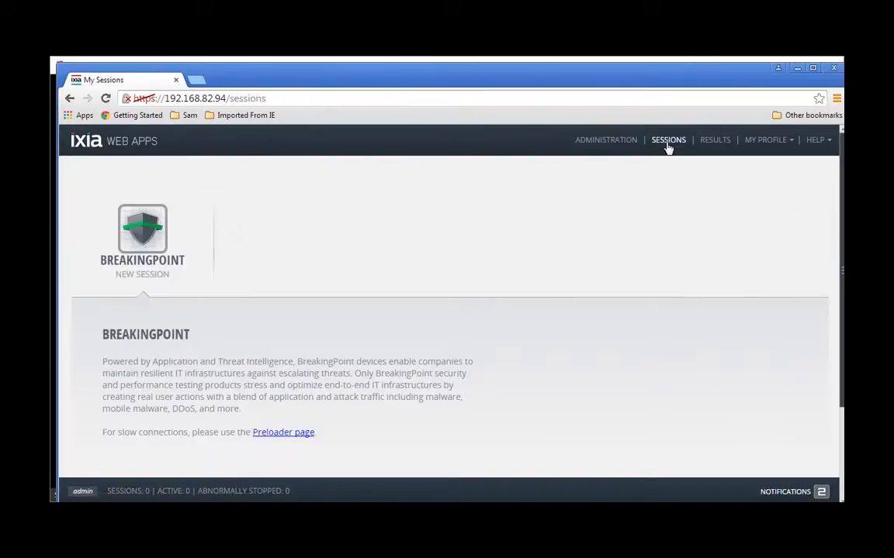
pyautogui.click(142, 253)
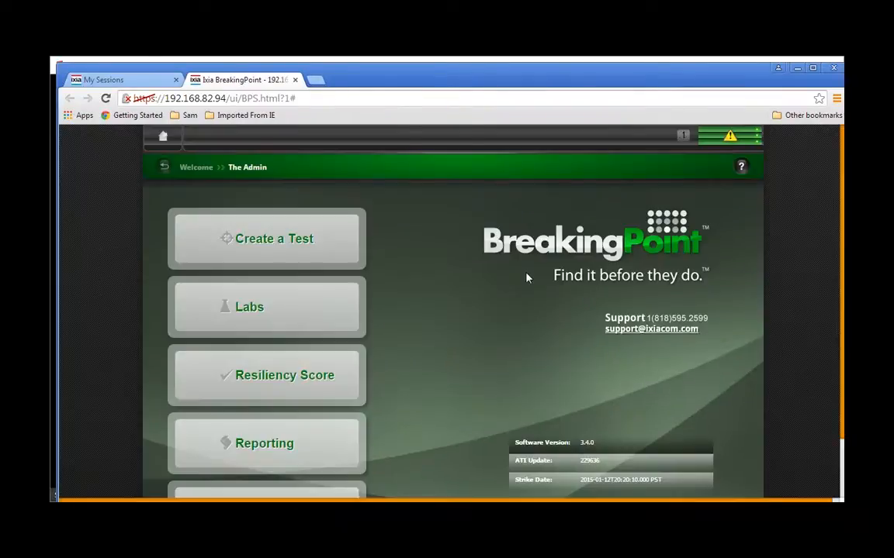
pyautogui.click(720, 143)
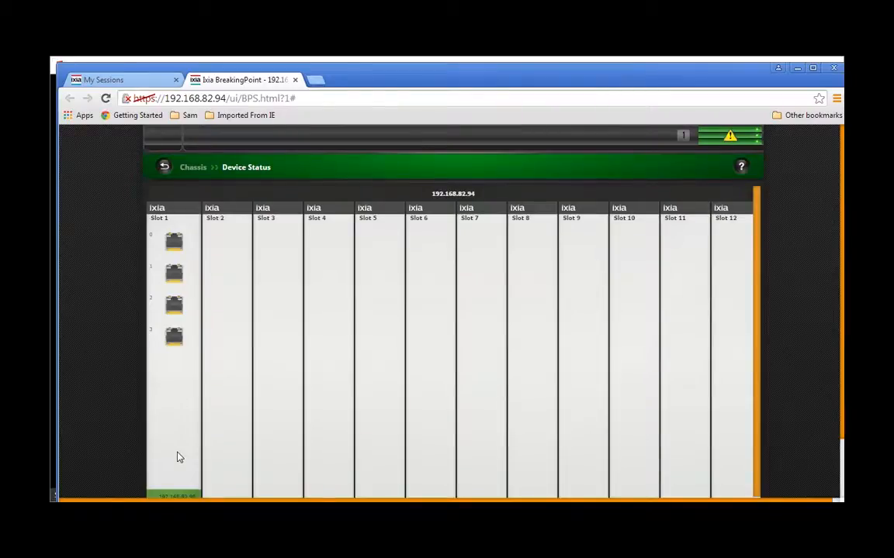
pyautogui.click(843, 474)
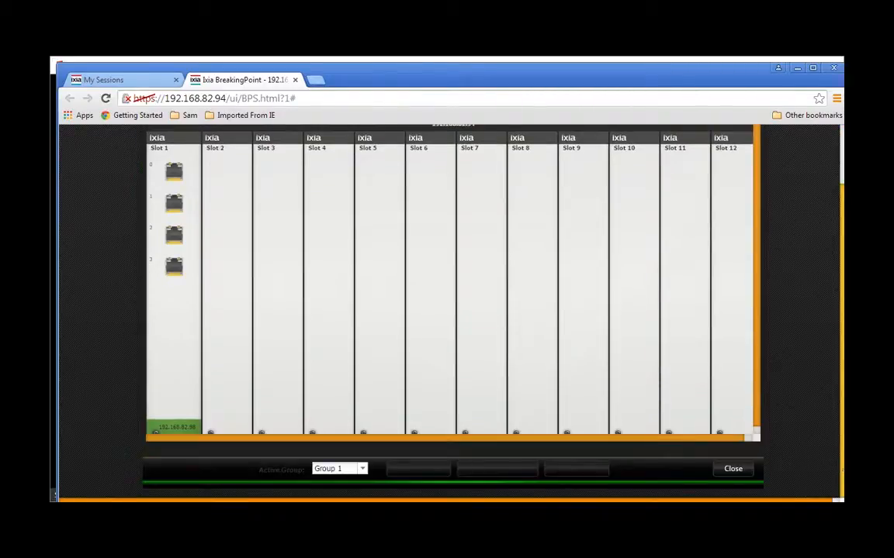
pyautogui.moveTo(841, 352); pyautogui.dragTo(839, 350)
pyautogui.scroll(-2, 449, 310)
pyautogui.click(737, 472)
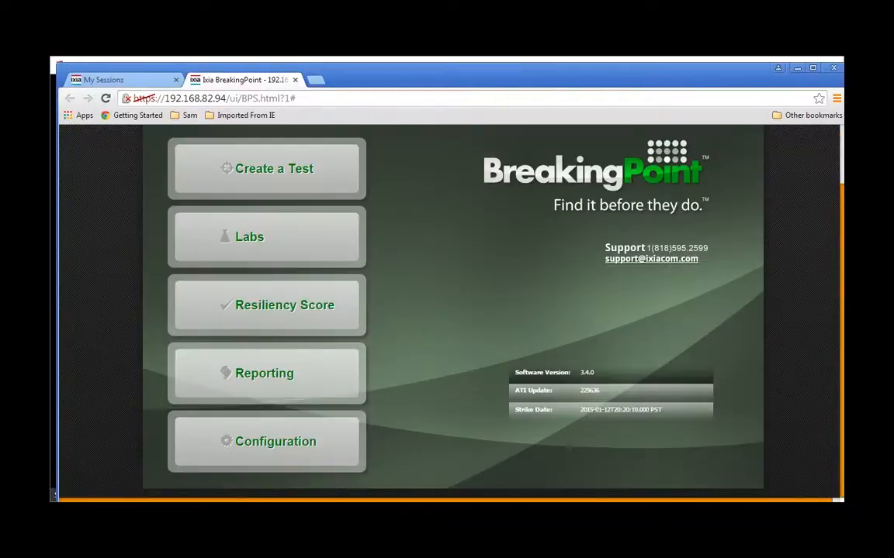
pyautogui.scroll(2, 399, 176)
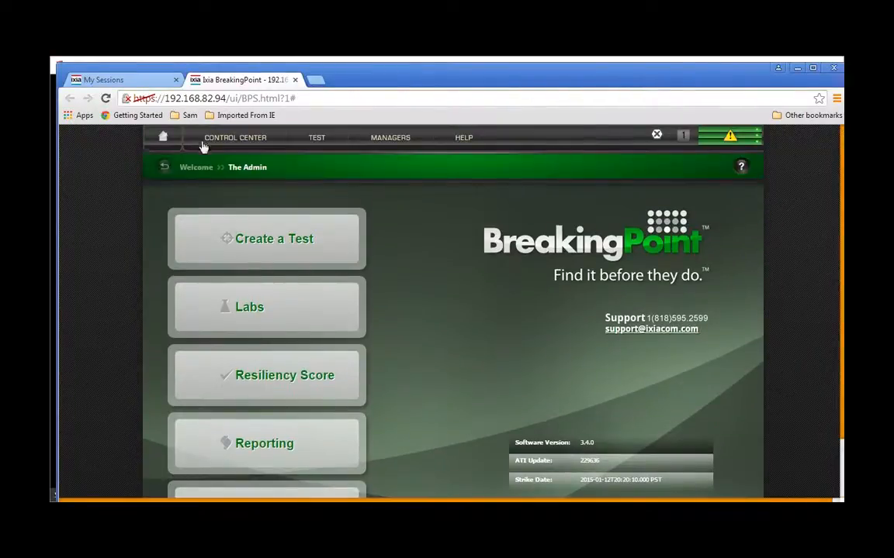
# - From Control Center > Administration > Licensing, start Offline Activation in the VM Licenses dialog
pyautogui.click(229, 140)
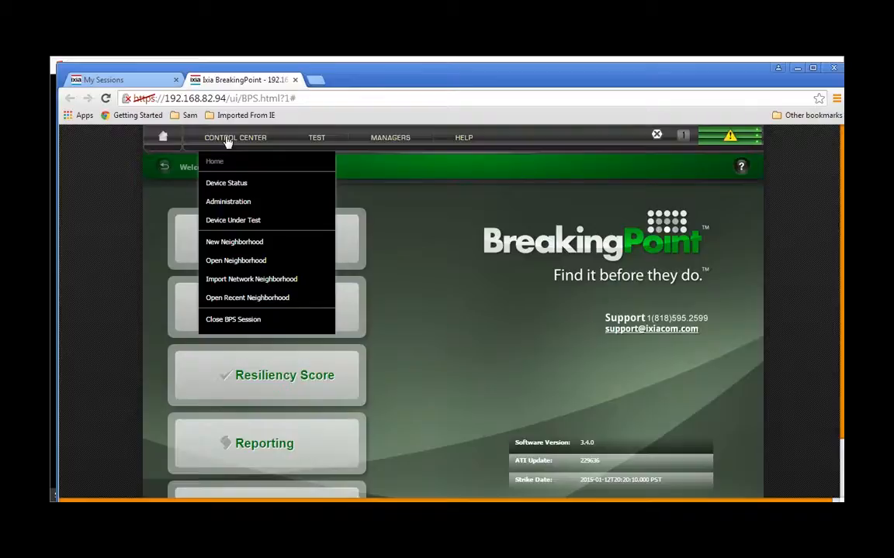
pyautogui.click(233, 201)
pyautogui.click(199, 242)
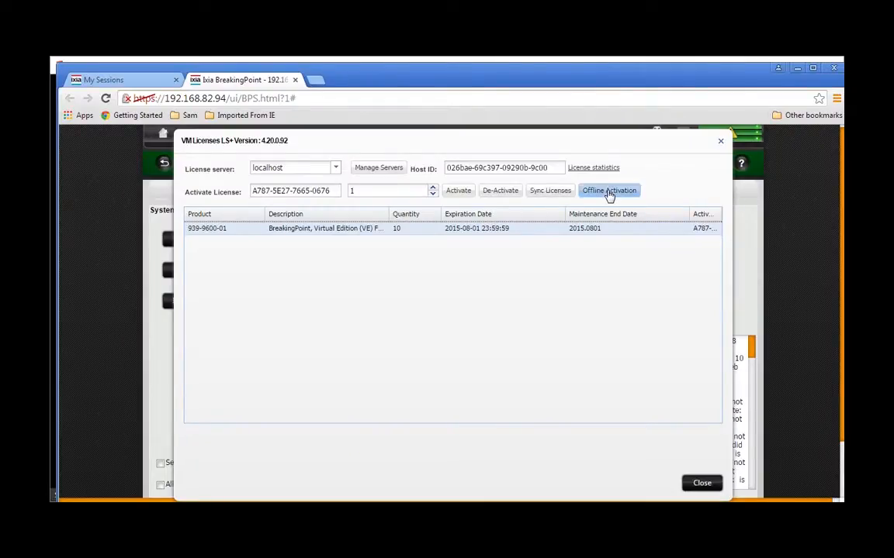
pyautogui.click(609, 191)
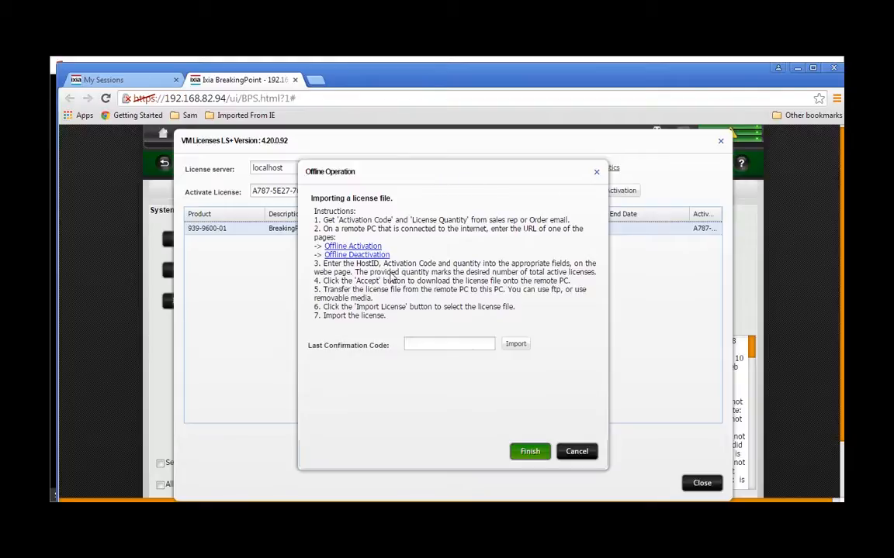